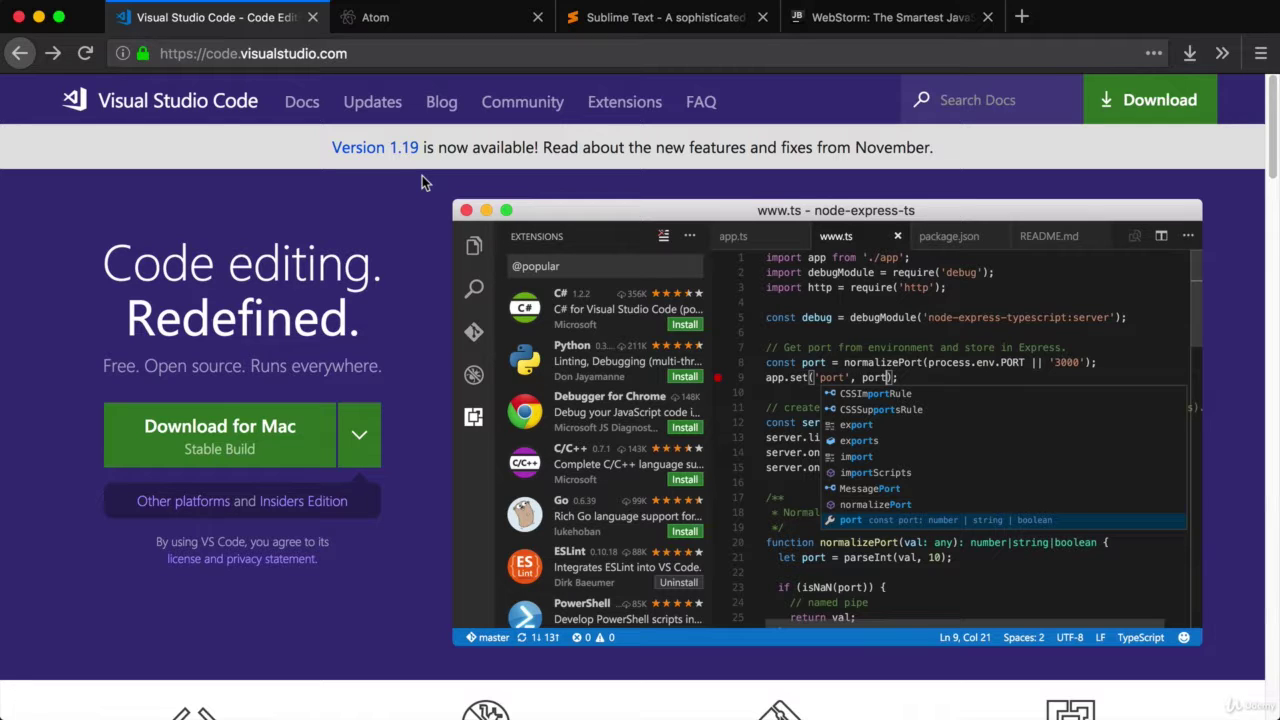
Step: Look over the Atom, Sublime Text and WebStorm sites, and return to the Visual Studio Code home page
click(434, 24)
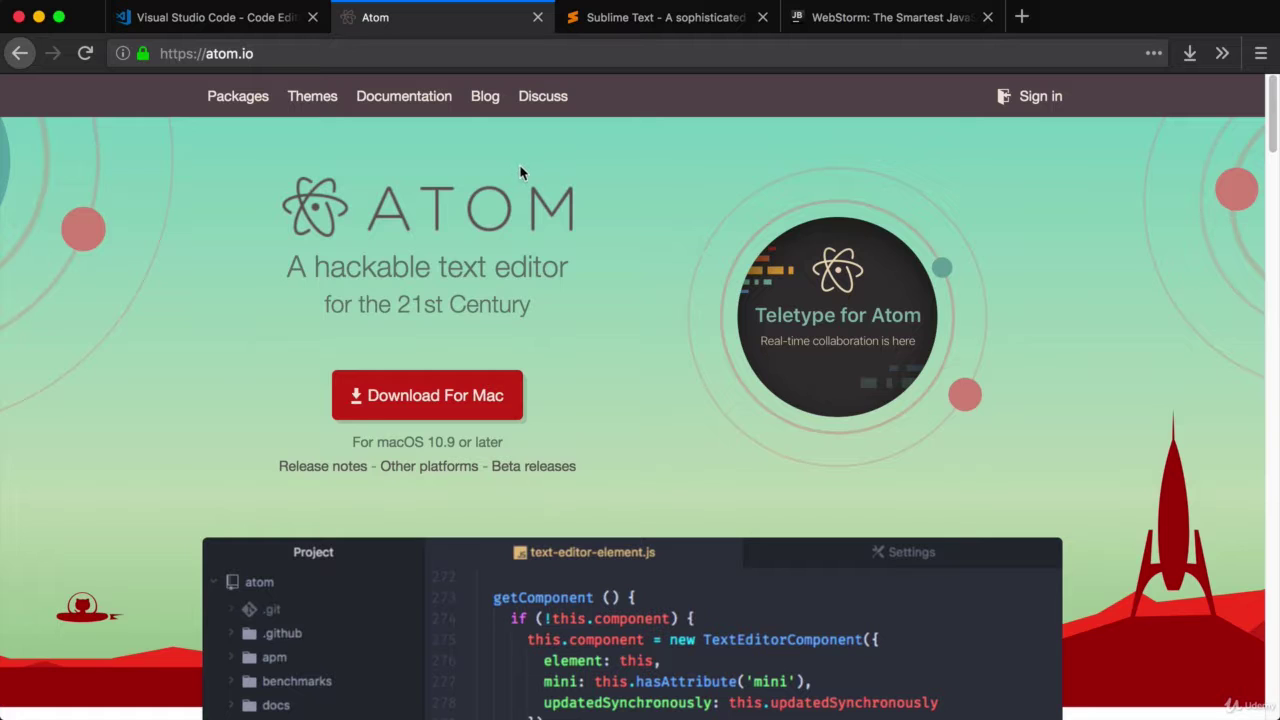
click(678, 26)
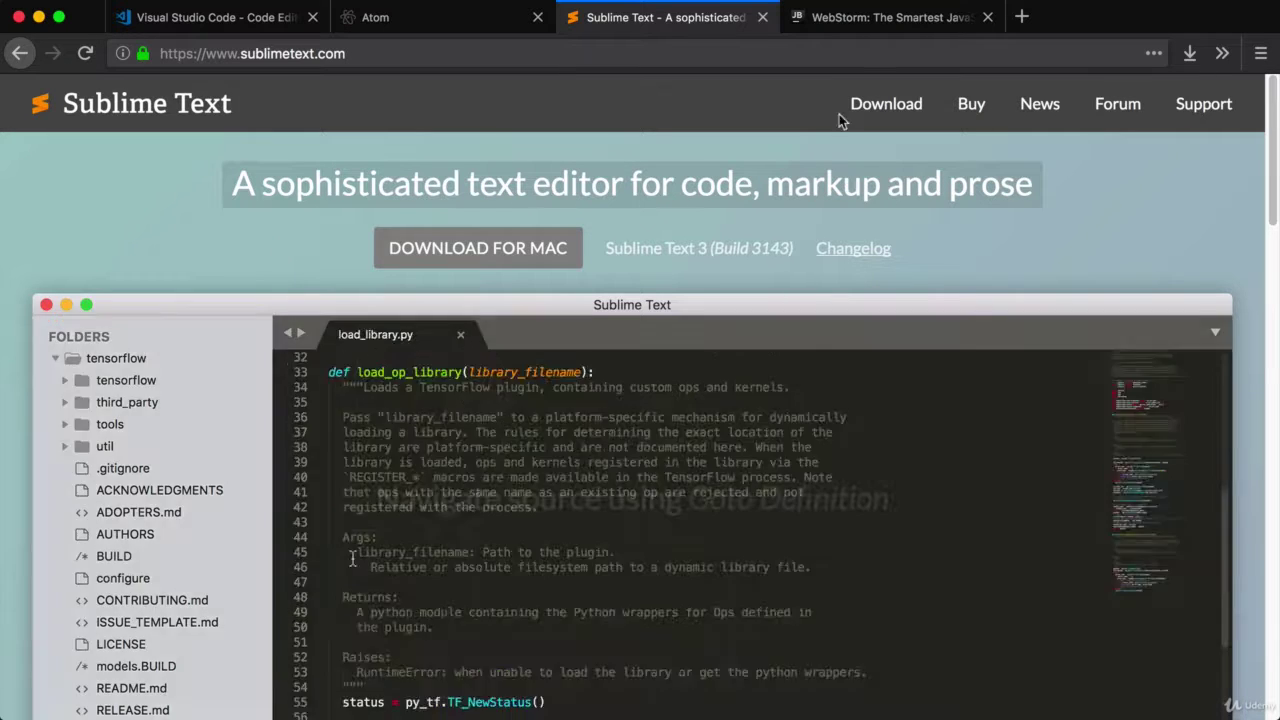
click(866, 22)
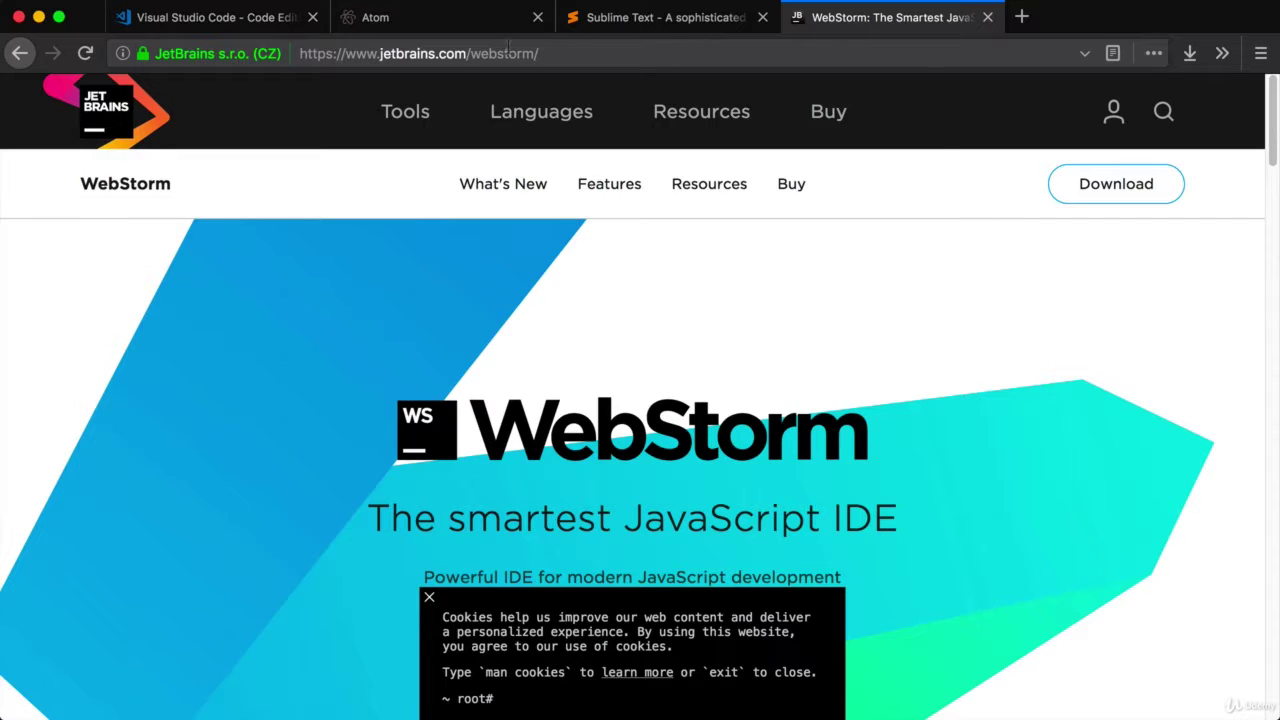
click(186, 24)
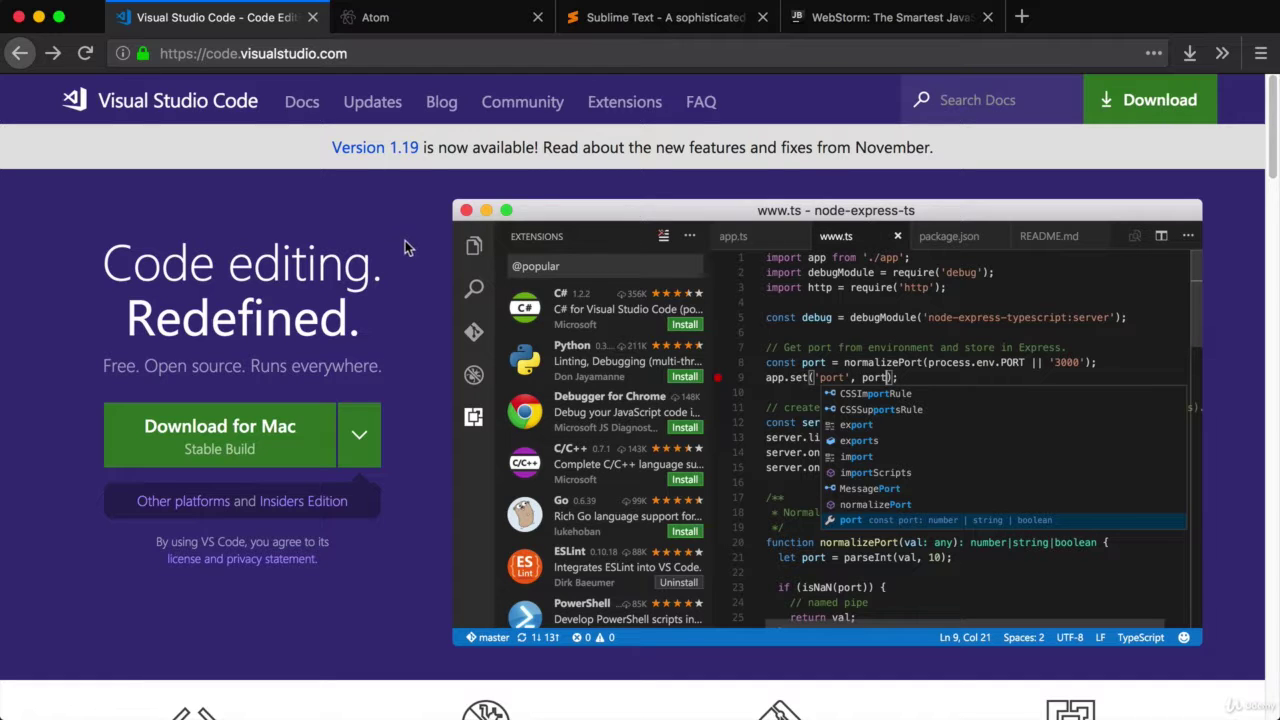
Step: Download the stable Visual Studio Code build for Mac and open the finished VSCode-darwin-stable.zip download
click(247, 442)
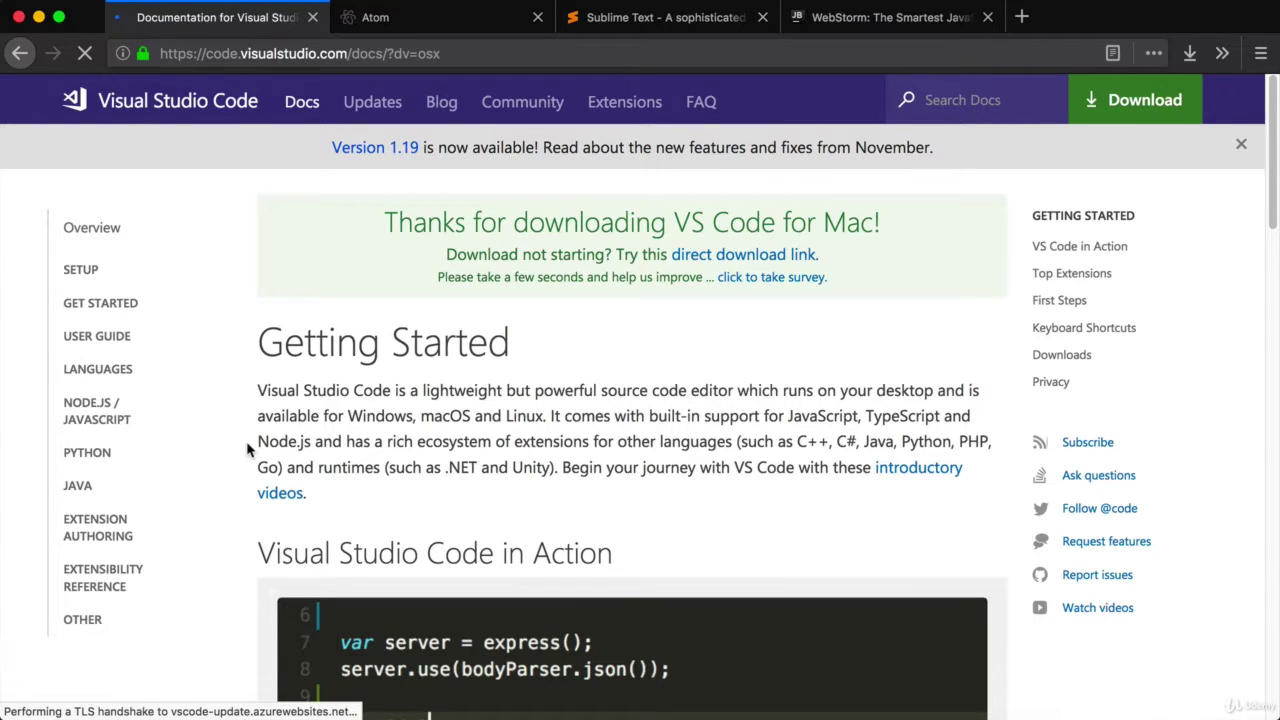
click(1190, 56)
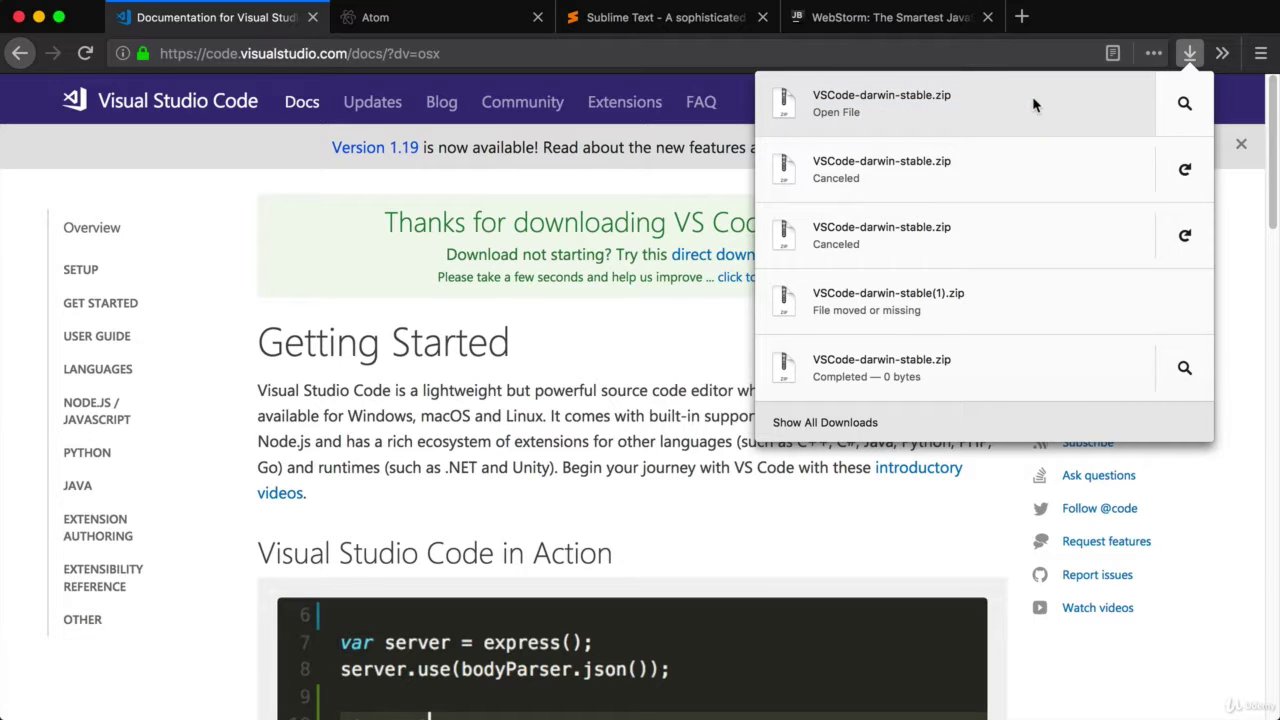
click(1032, 96)
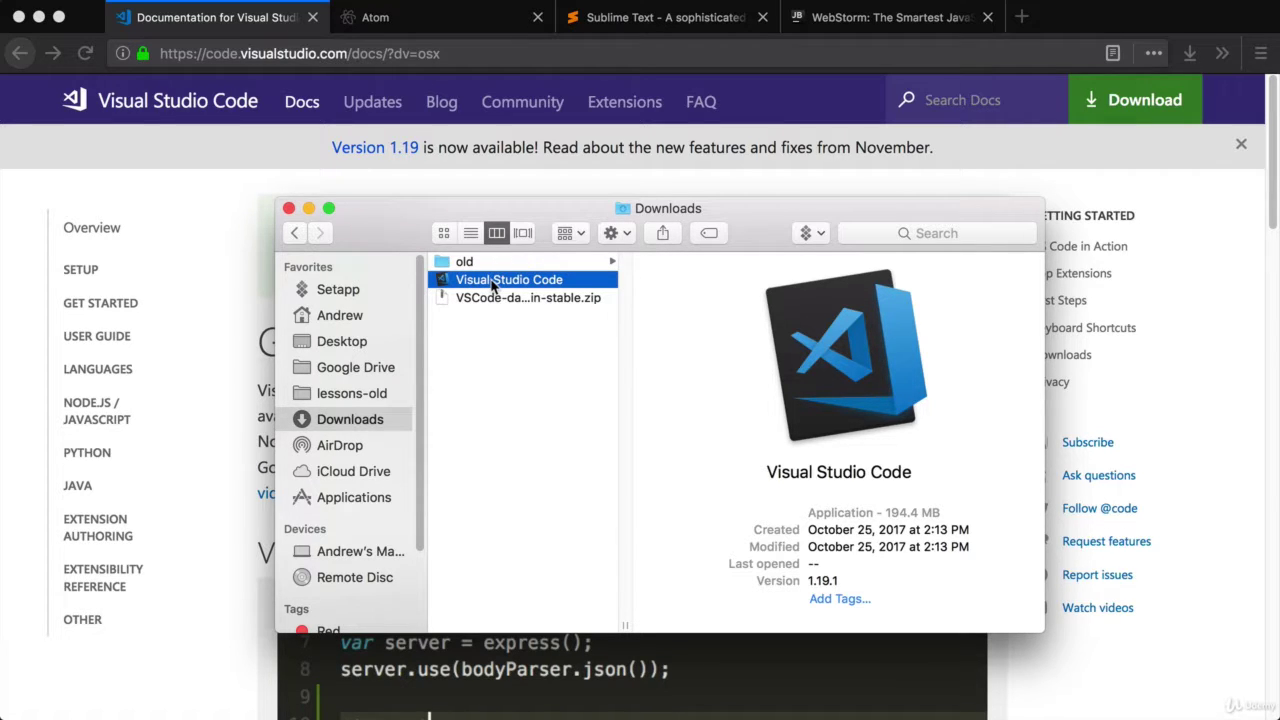
Step: Move the extracted Visual Studio Code app from Downloads into the Applications folder, replacing the existing copy
drag(487, 285, 341, 488)
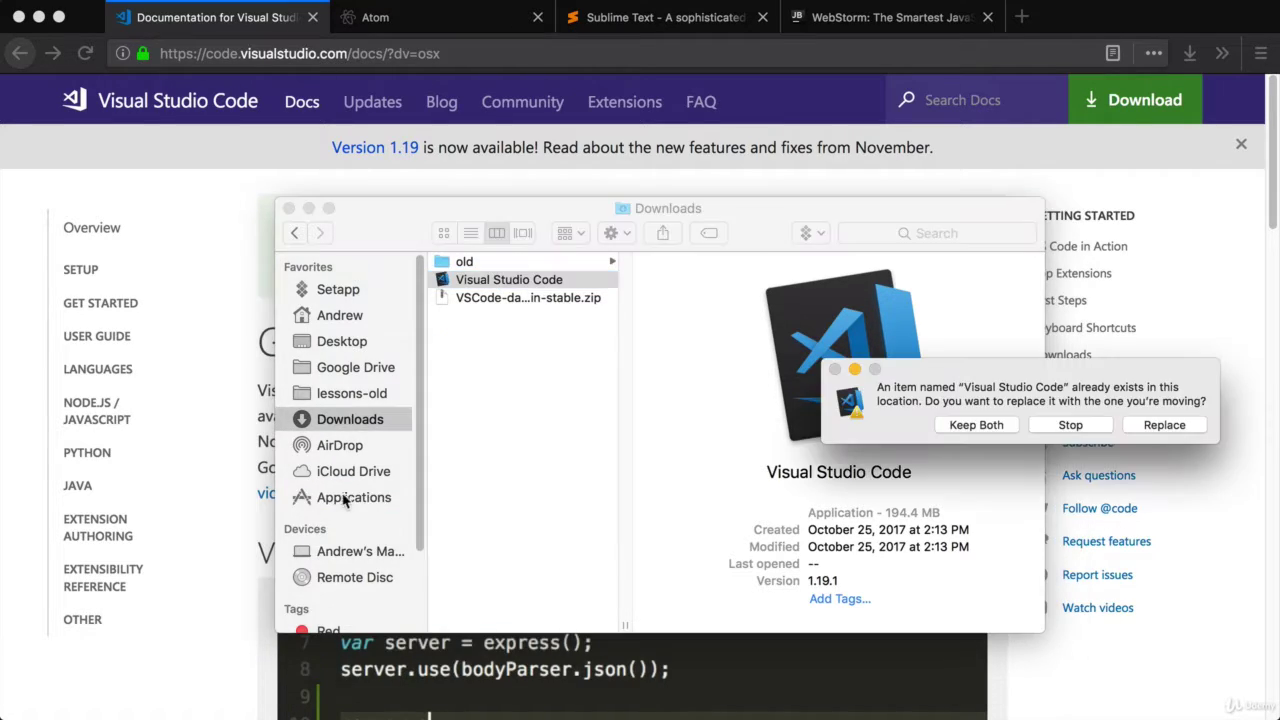
click(1150, 428)
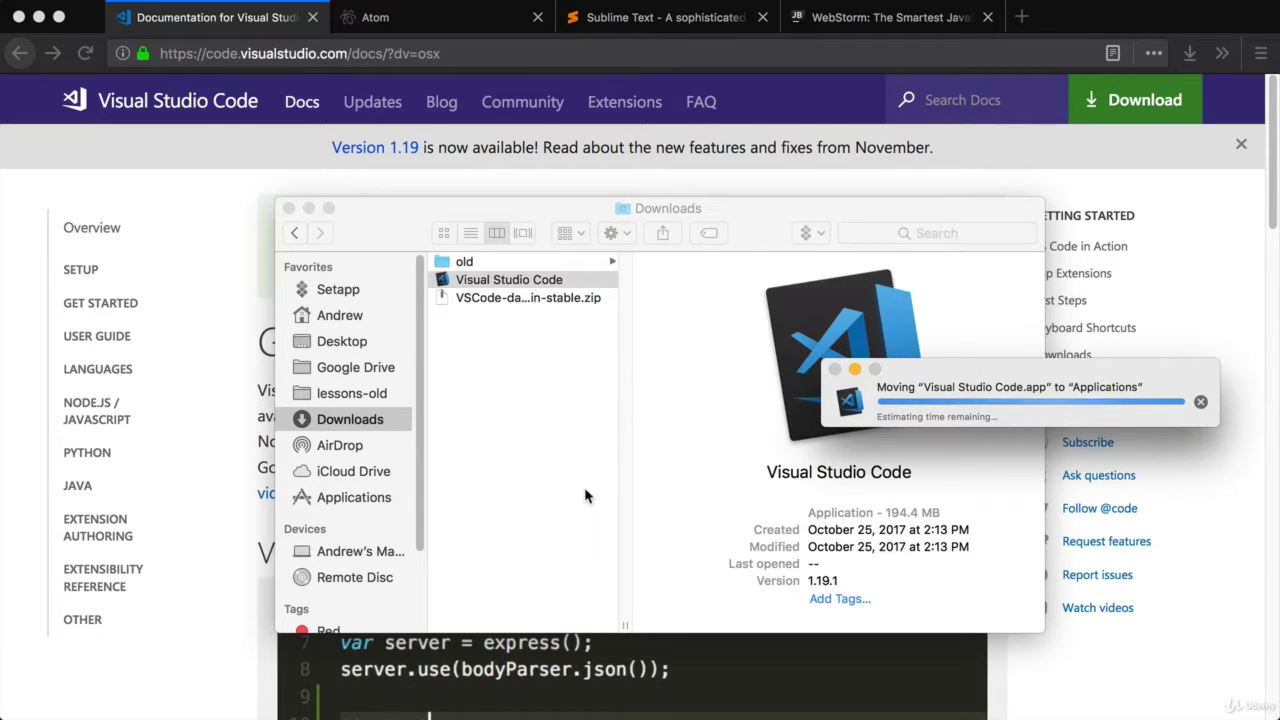
Step: Launch Visual Studio Code from the Applications folder, allowing the downloaded app to open, and turn off showing the welcome page on startup
click(350, 497)
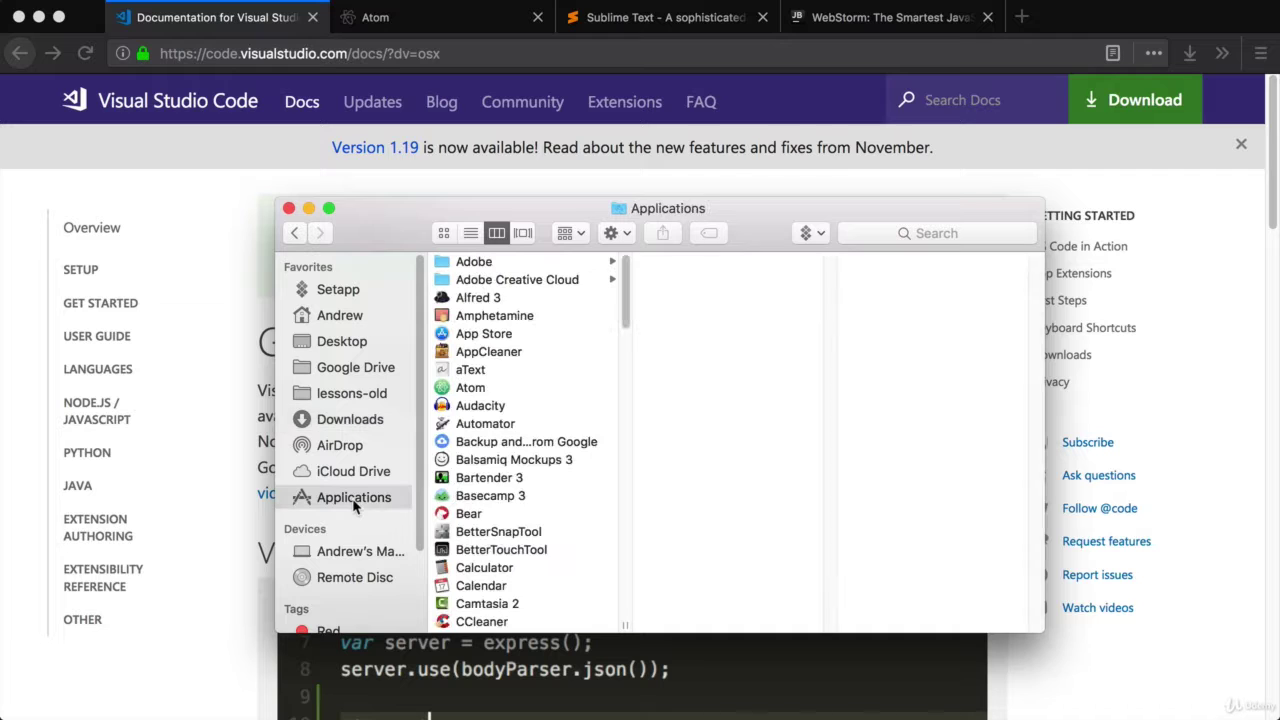
drag(626, 295, 674, 596)
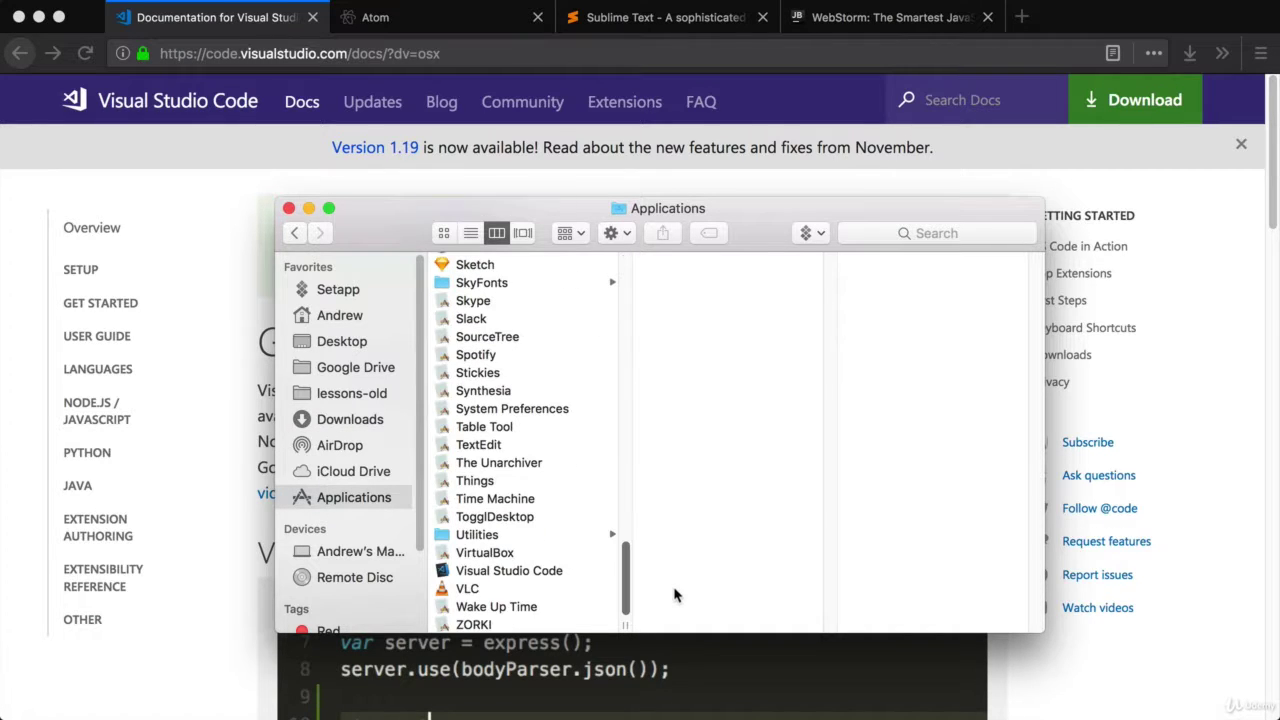
click(545, 572)
right_click(545, 572)
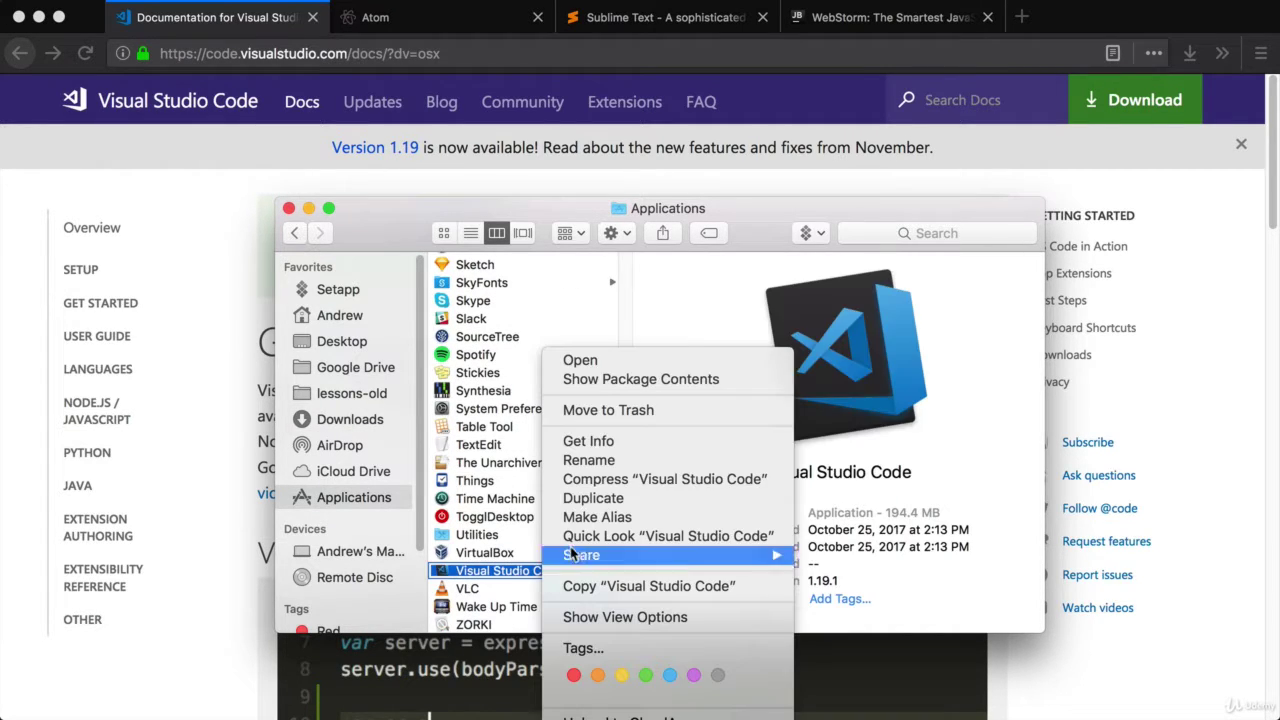
click(612, 282)
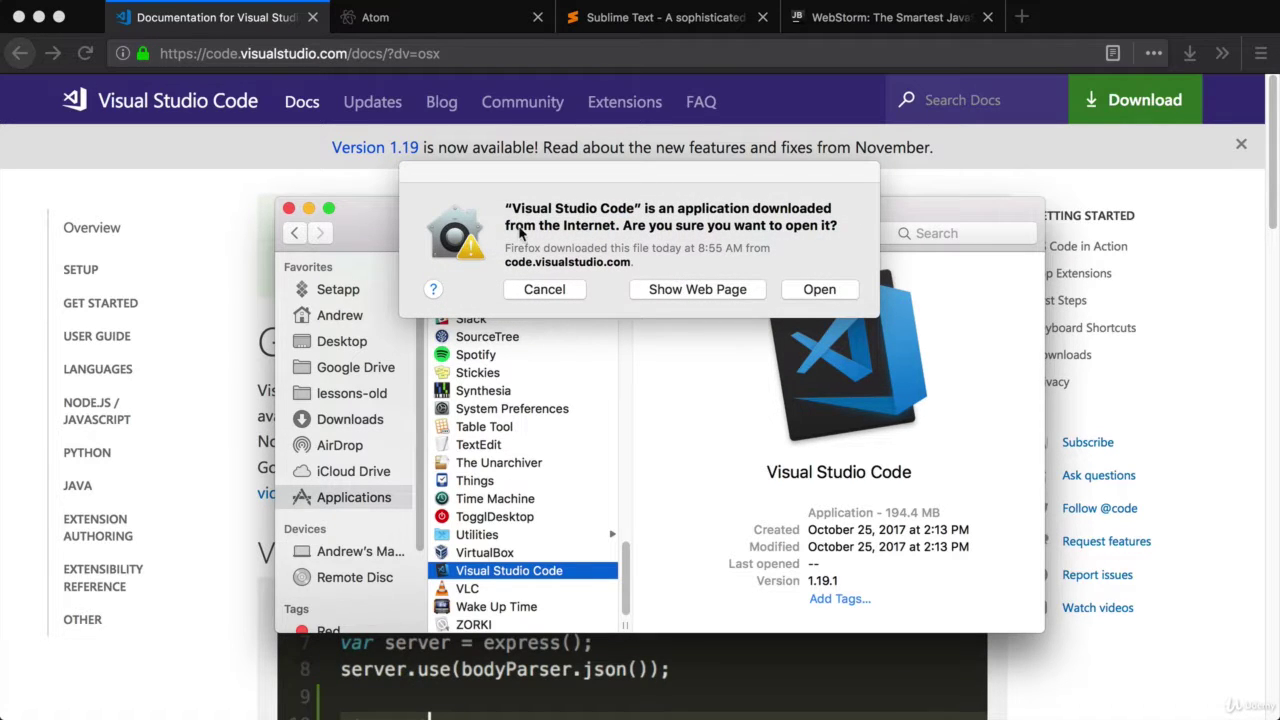
click(826, 290)
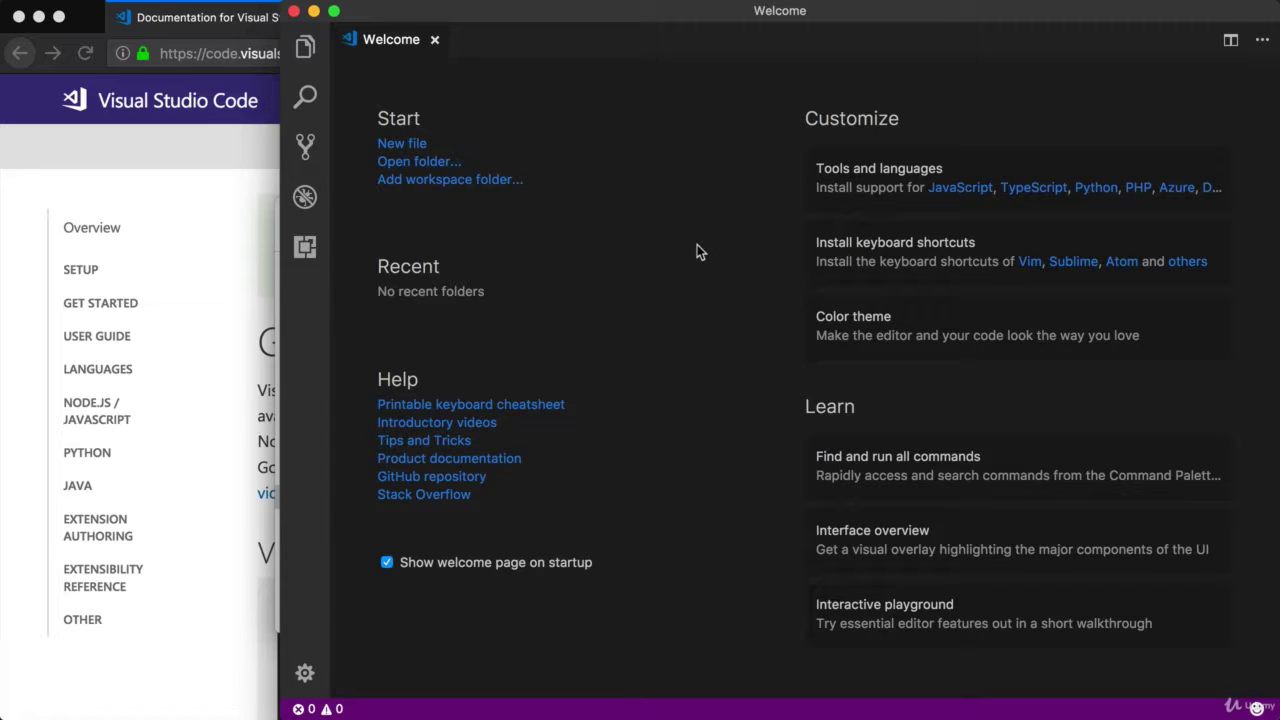
click(428, 566)
Step: Search the extensions for "sublime text keymap" and install Microsoft's Sublime Text Keymap extension
click(305, 250)
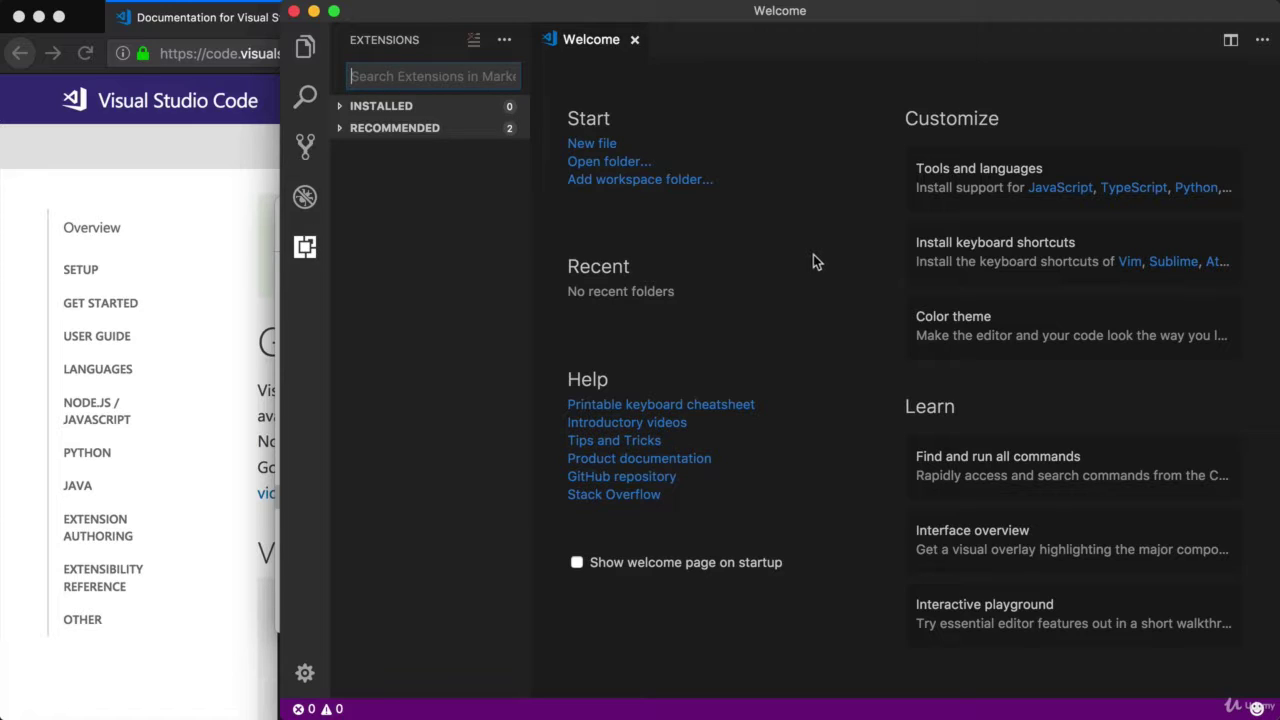
text(su)
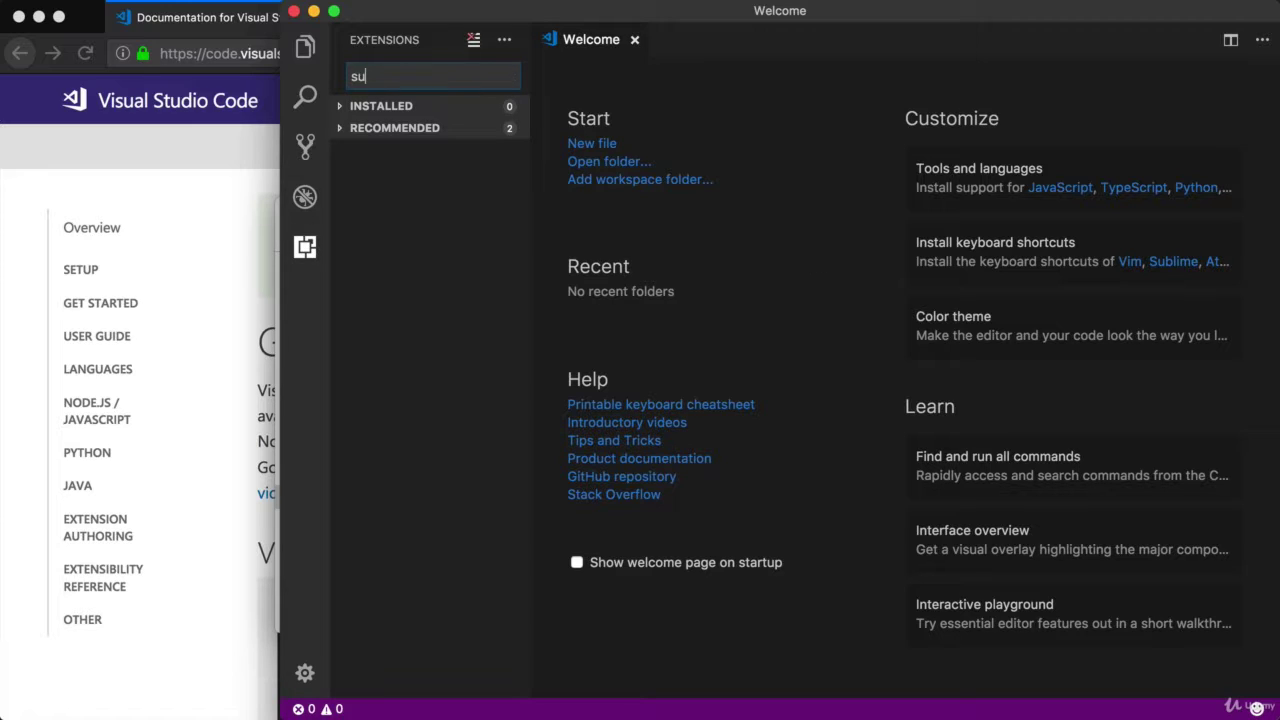
text(blime text keymap)
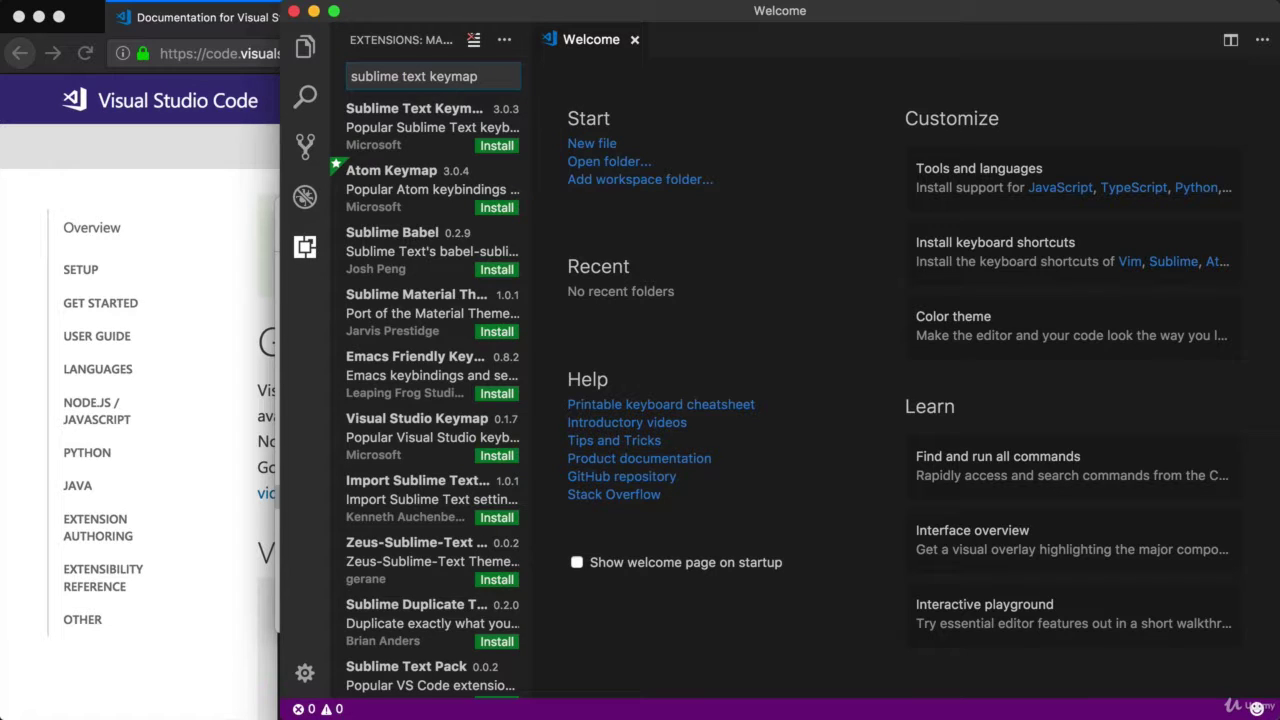
click(378, 132)
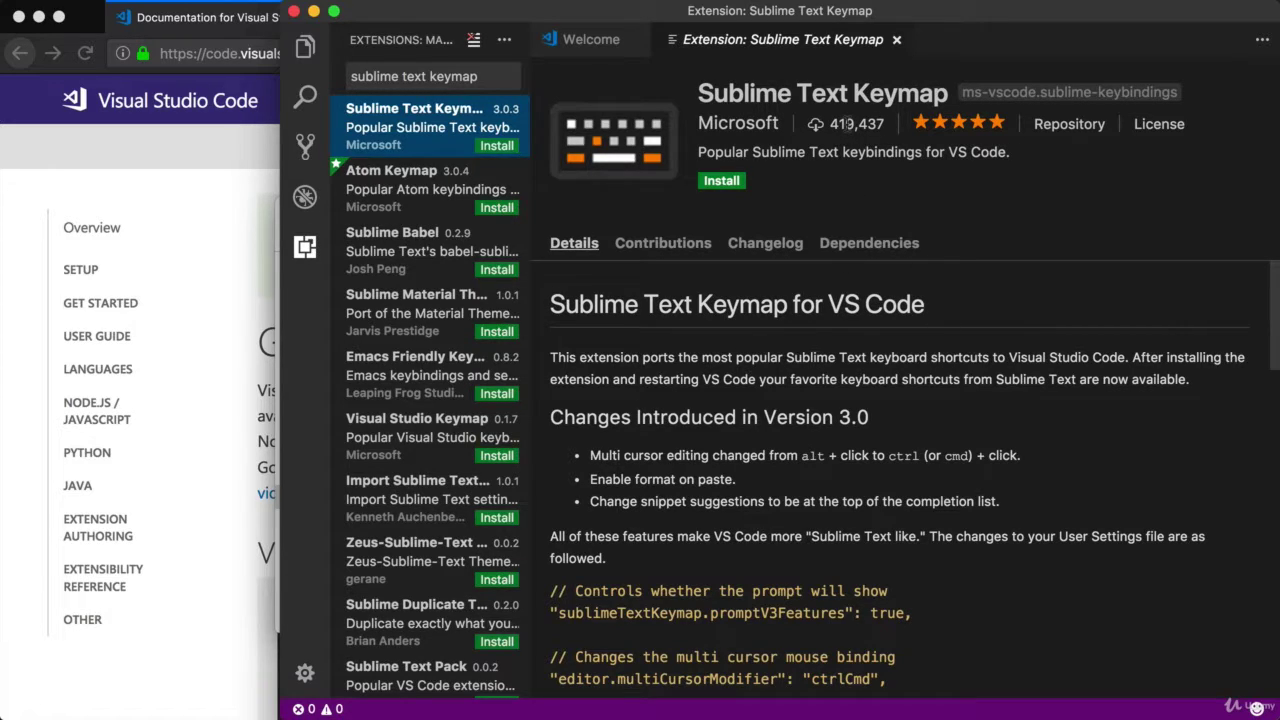
click(722, 181)
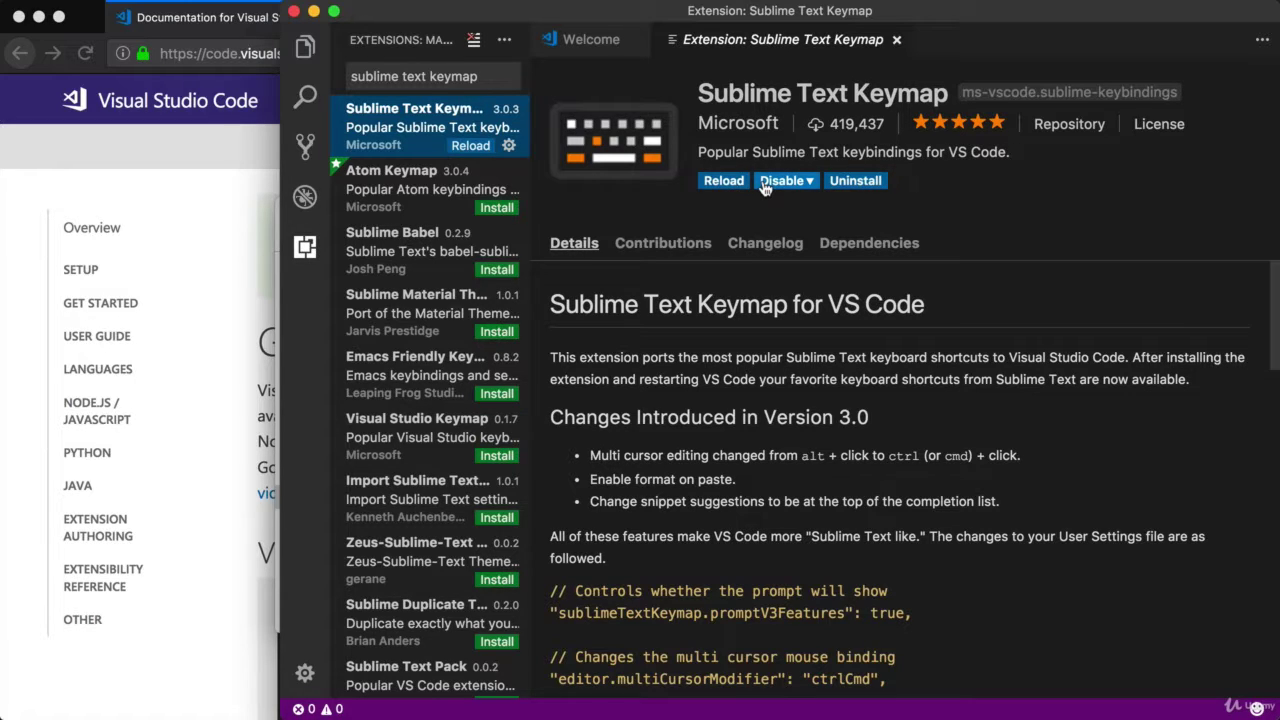
Step: Search the extensions for "es6" and install the Babel ES6/ES7 syntax coloring extension
key(super+shift+x)
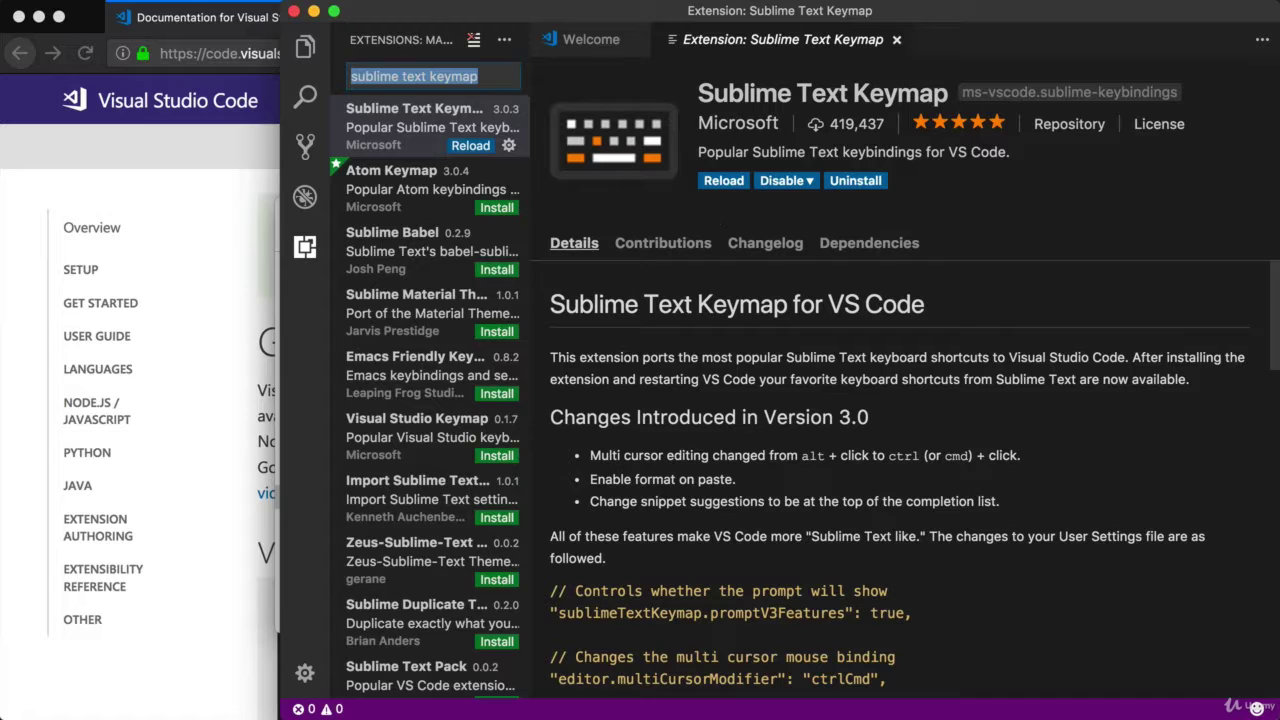
key(BackSpace)
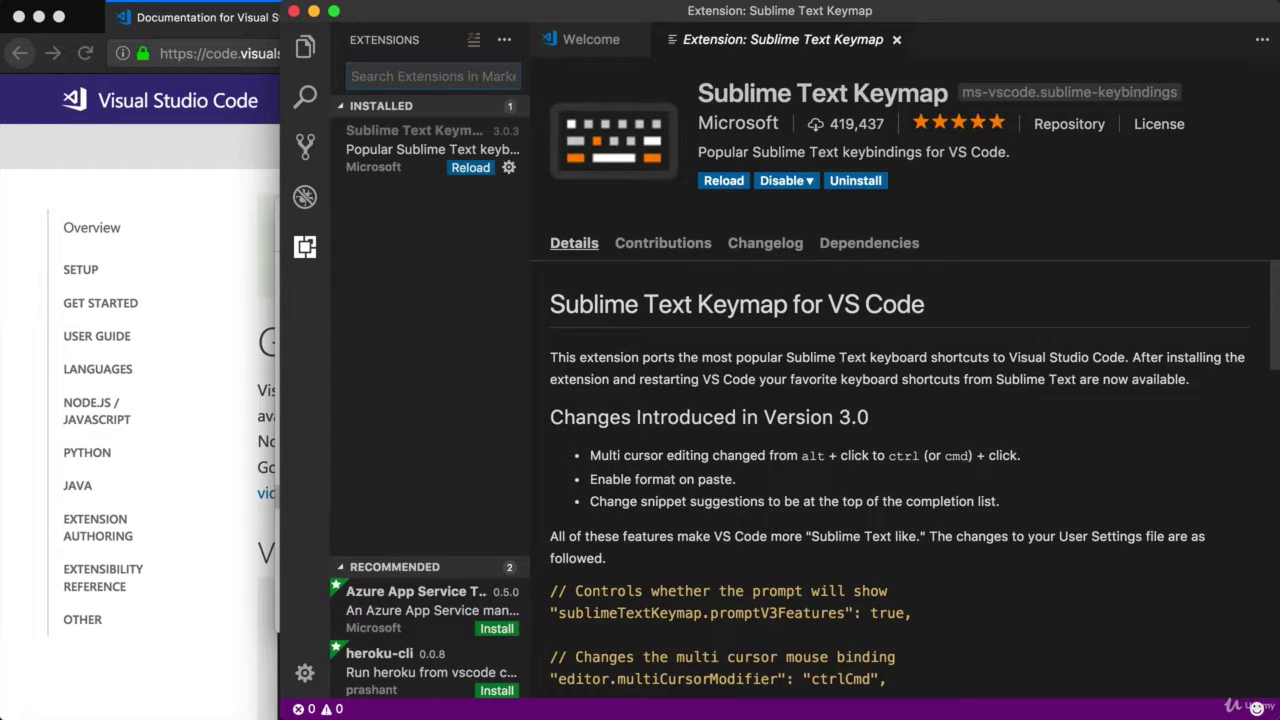
text(es6)
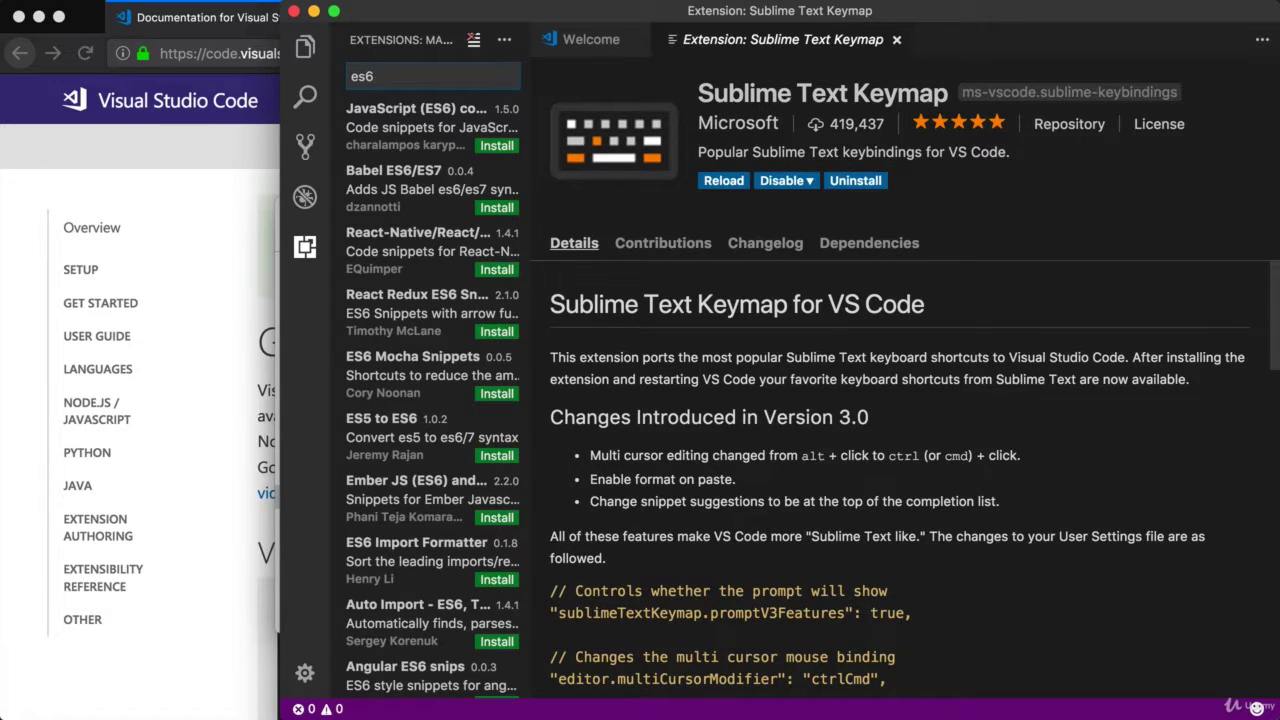
click(455, 200)
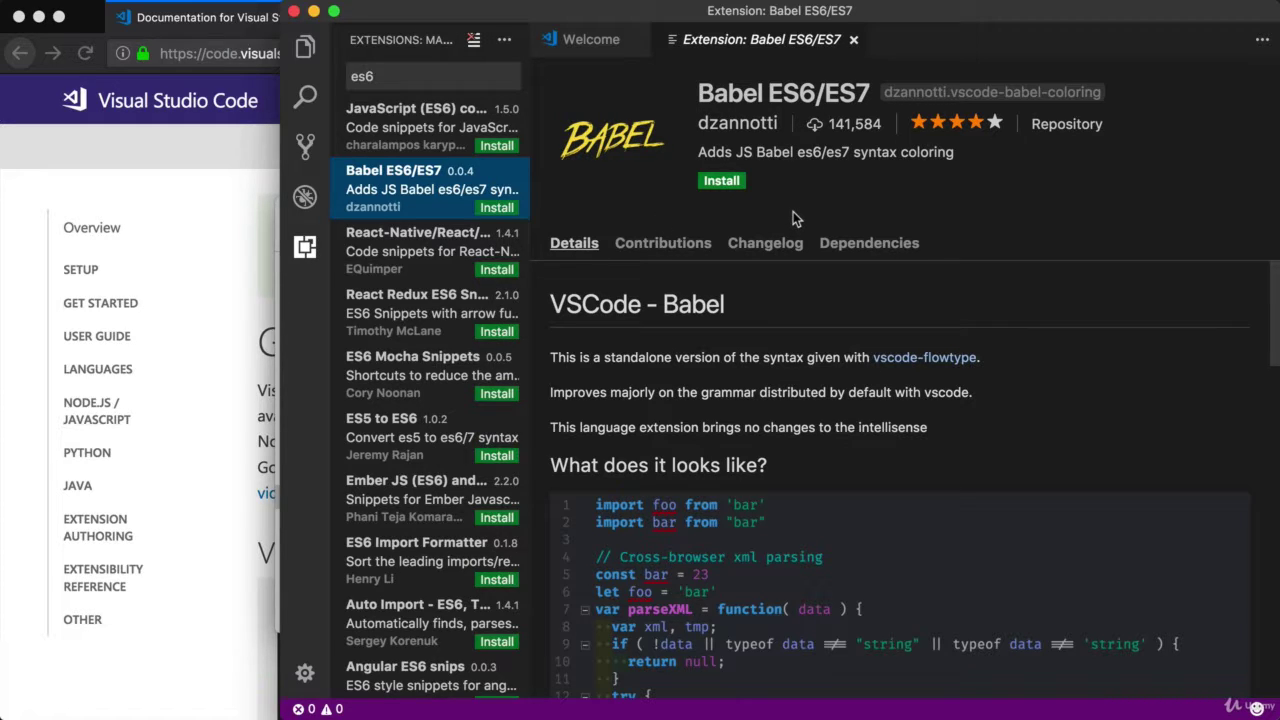
click(718, 182)
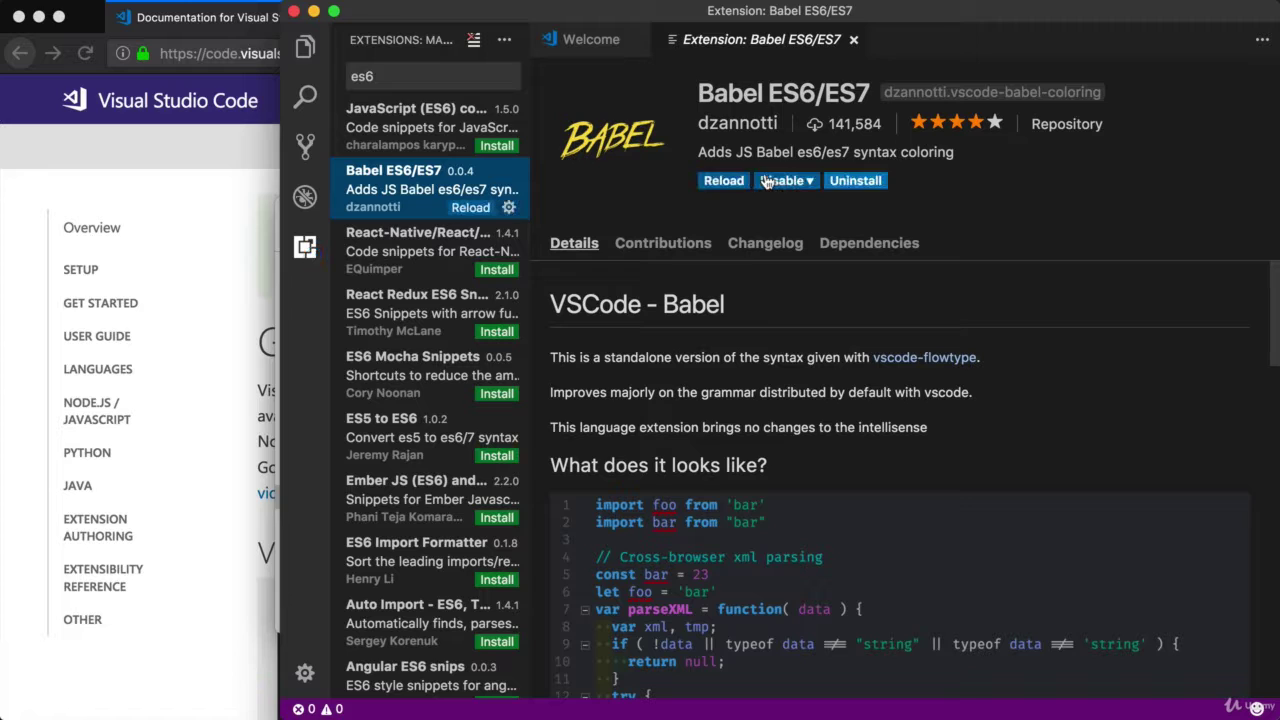
Step: Reload the editor to activate the installed extensions and enable the new Sublime Text Keymap 3.0 features, dismissing the notification
click(720, 181)
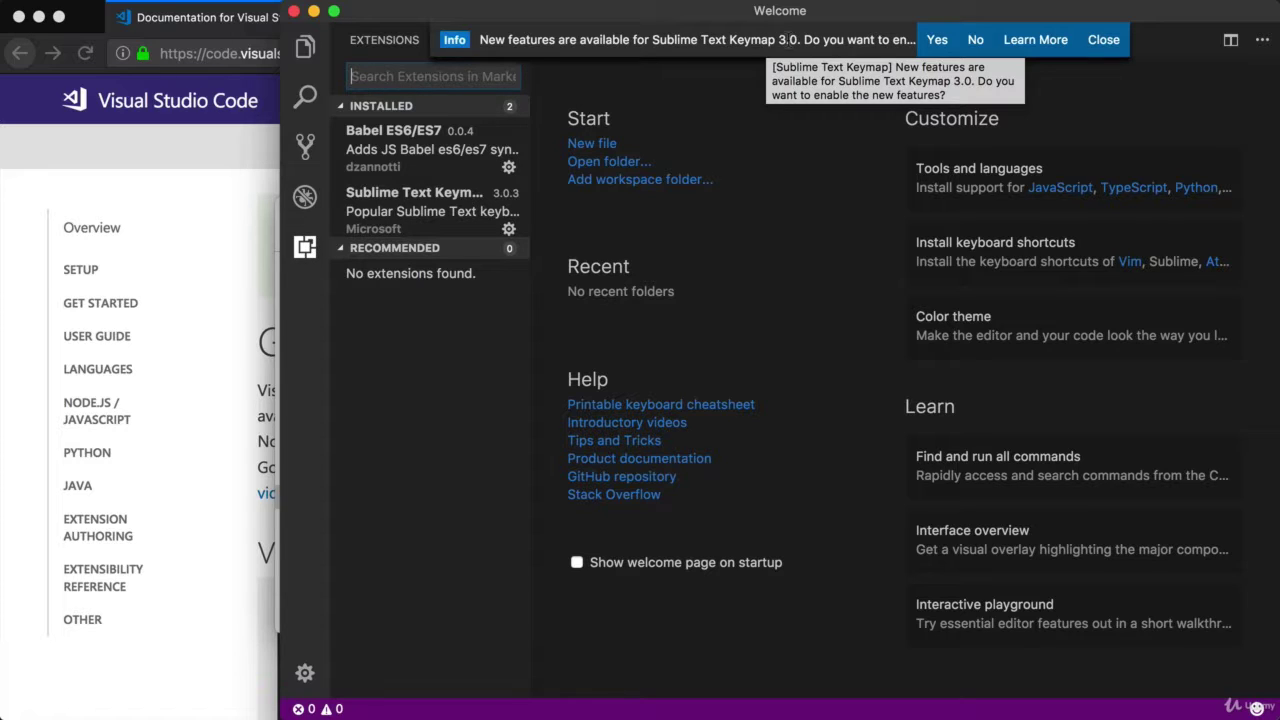
click(937, 40)
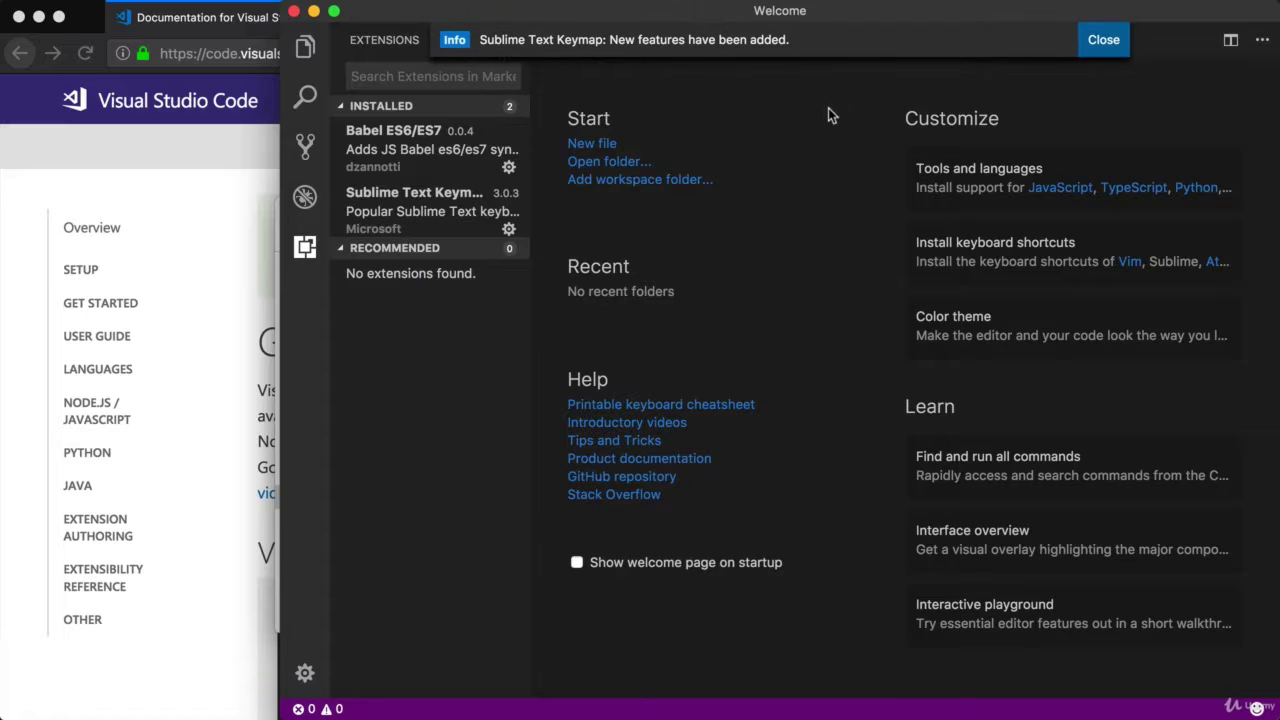
click(1103, 40)
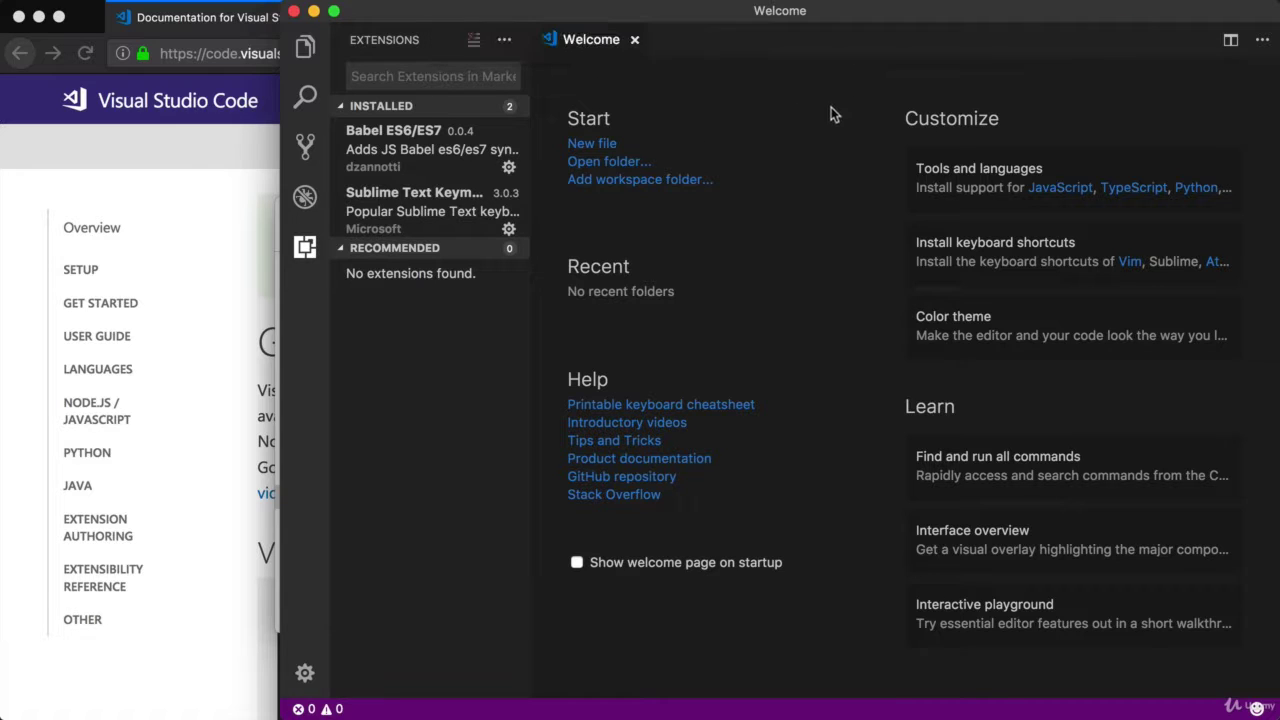
Step: Show the file Explorer and close the Welcome page
click(305, 47)
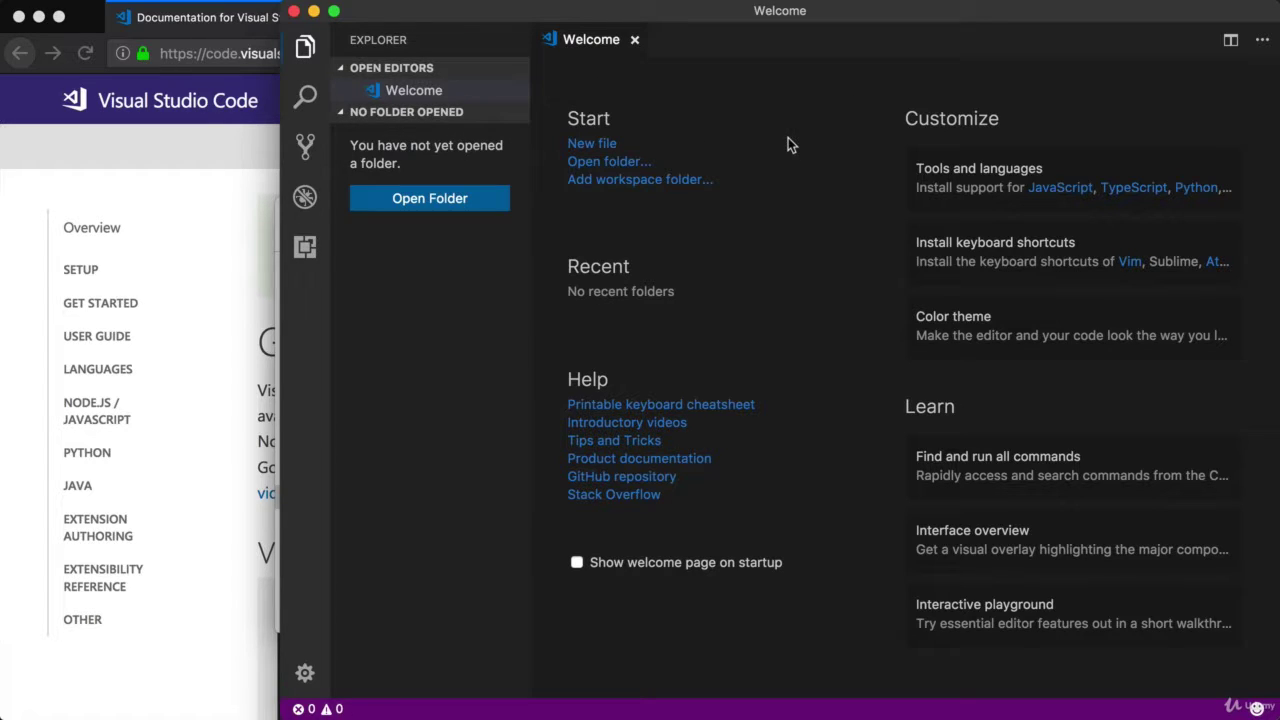
click(634, 41)
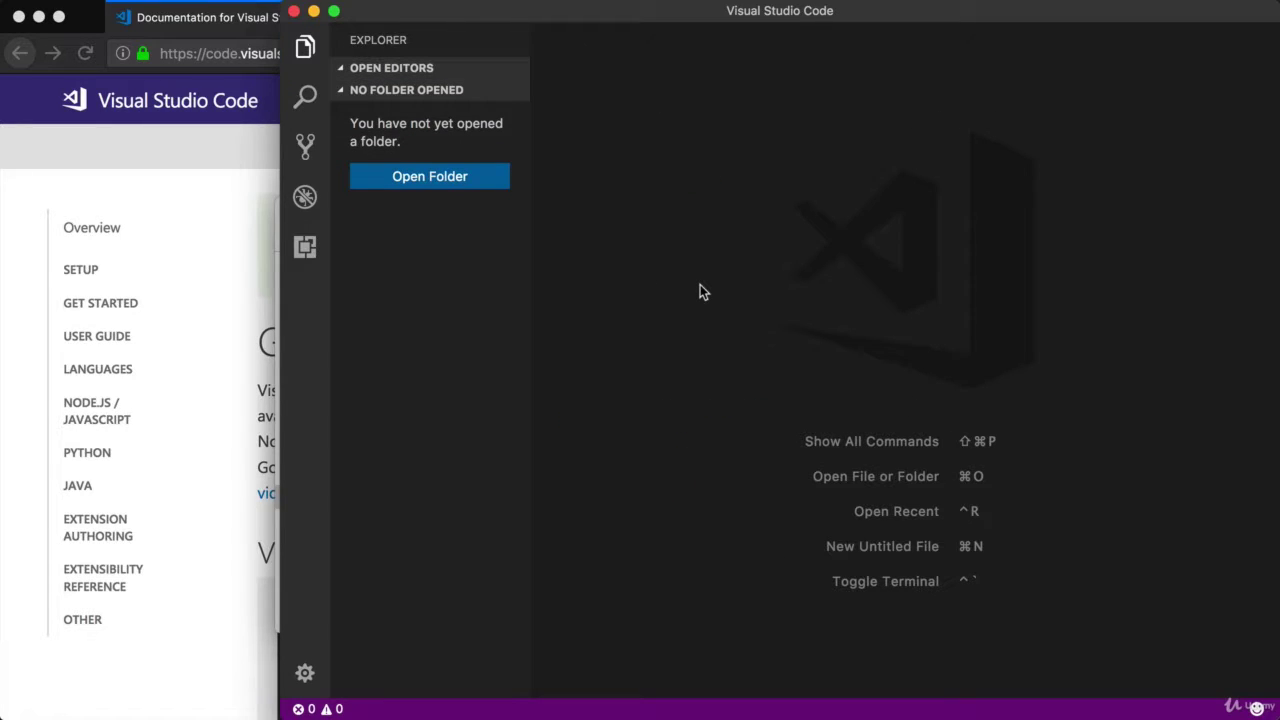